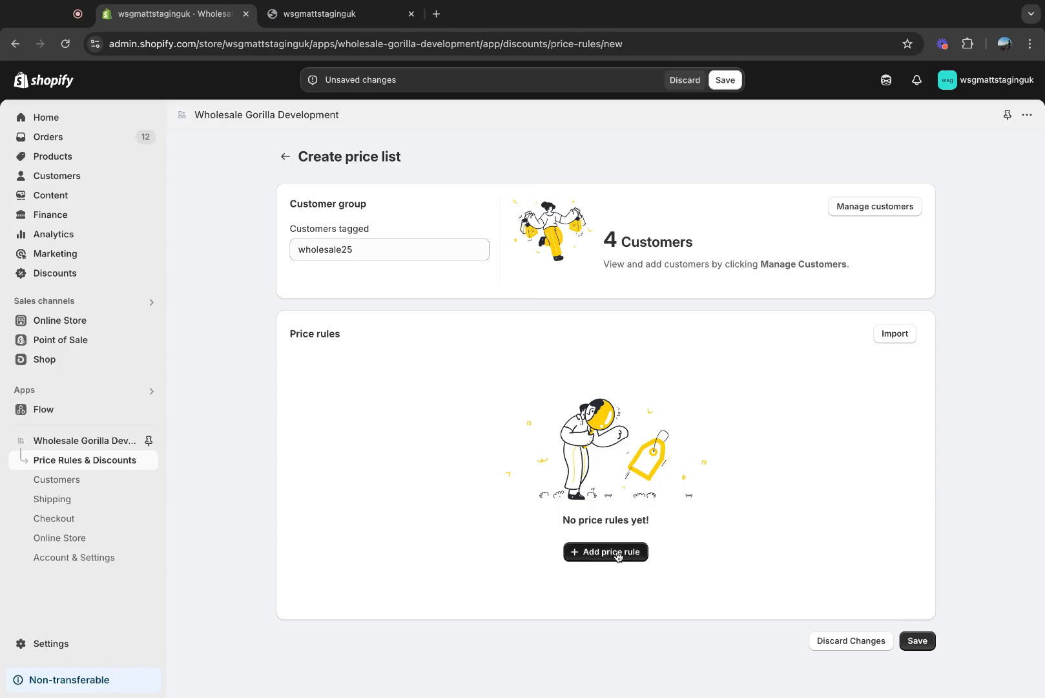
Step: Add an entire-store price rule to the wholesale25 price list at 25 percent off
left_click(620, 557)
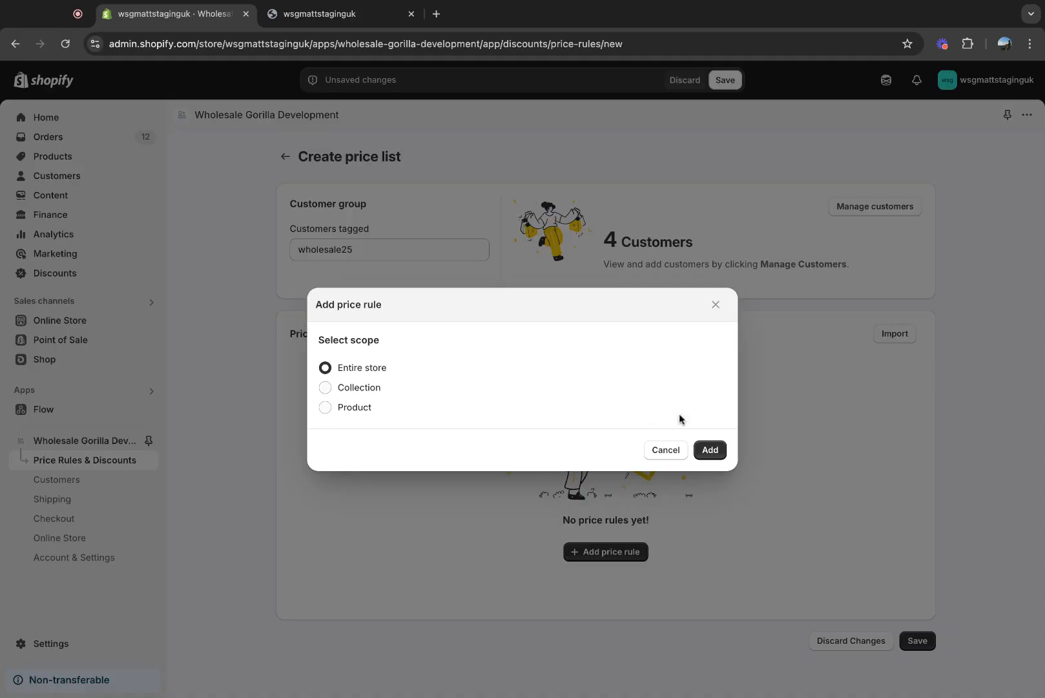
left_click(708, 452)
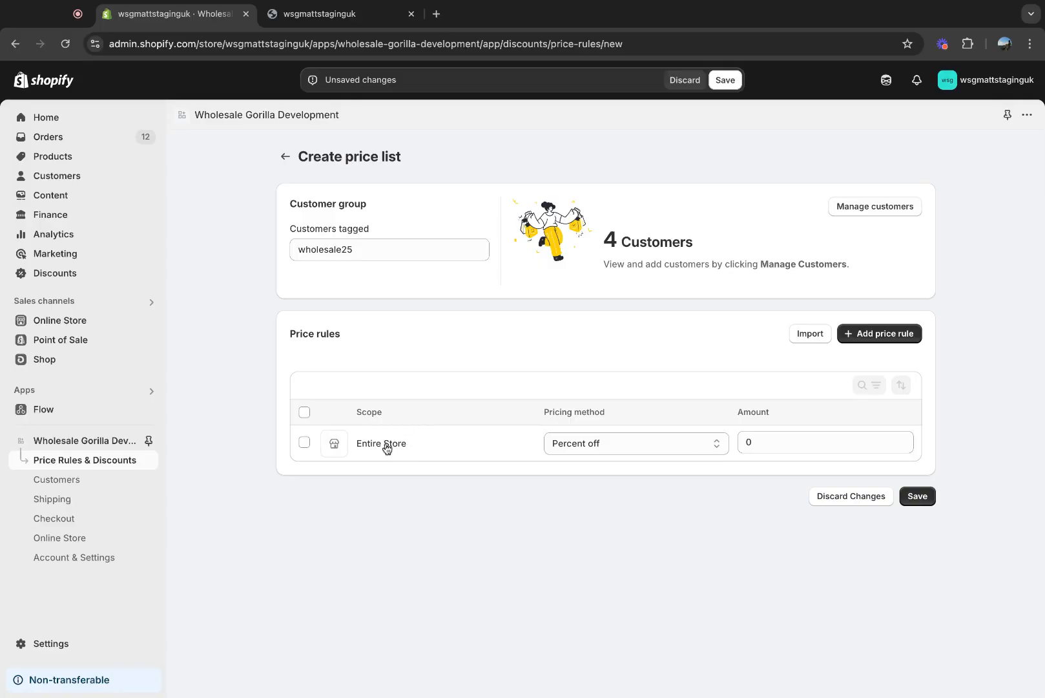
left_click(650, 447)
left_click(650, 460)
left_click(673, 445)
left_click(766, 442)
Step: Add a collection price rule for Nice Tea at 30 percent off
left_click(867, 337)
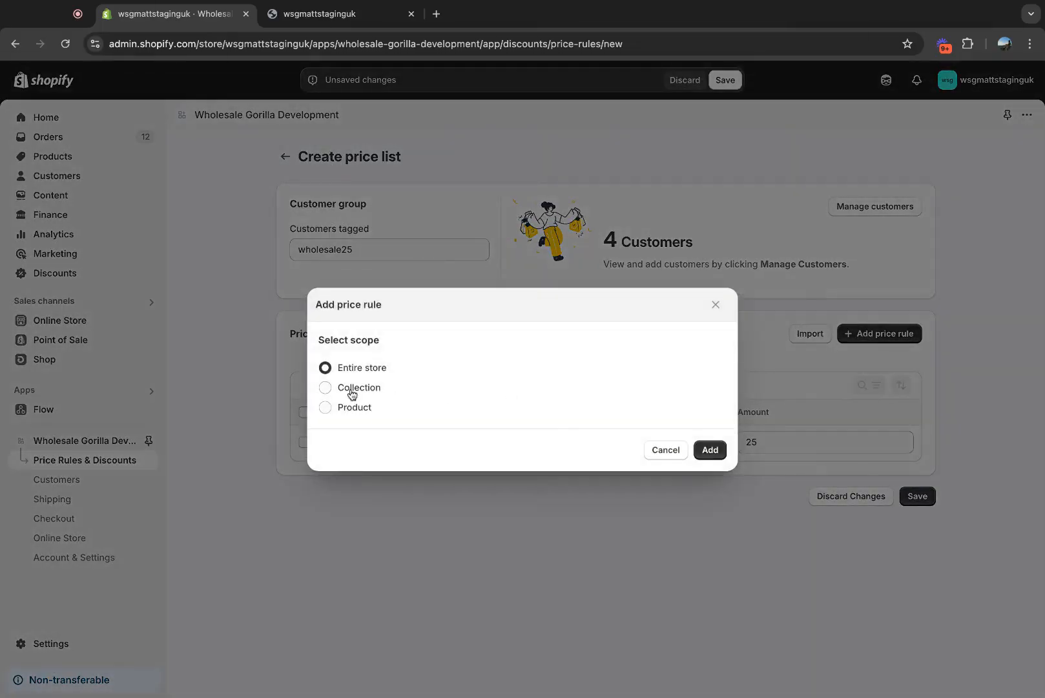
left_click(352, 389)
left_click(709, 450)
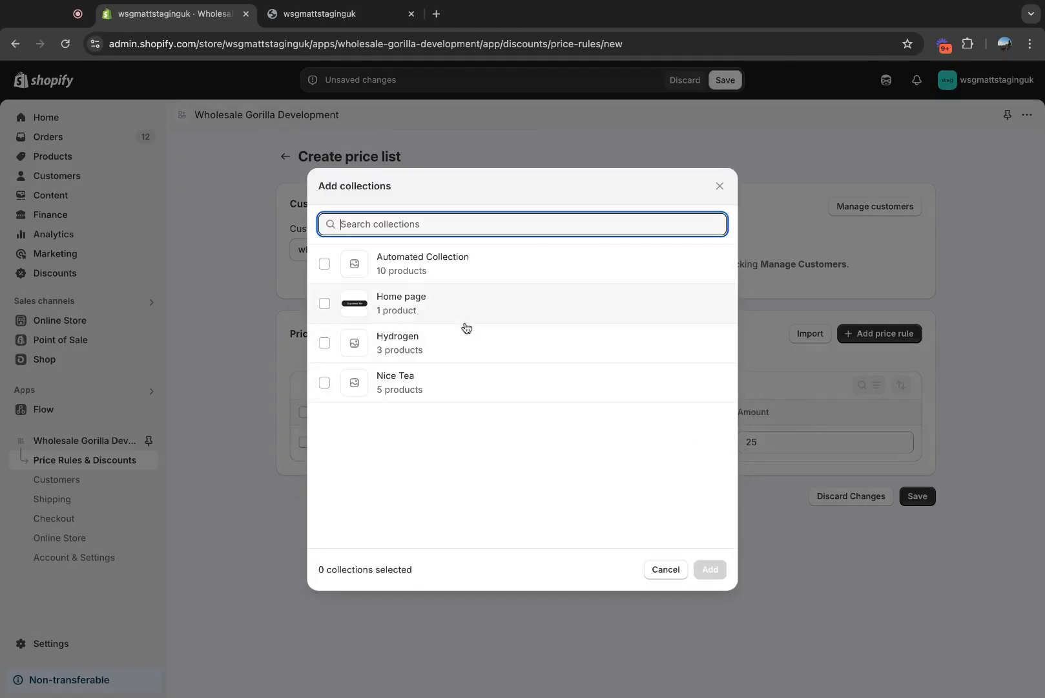
left_click(327, 384)
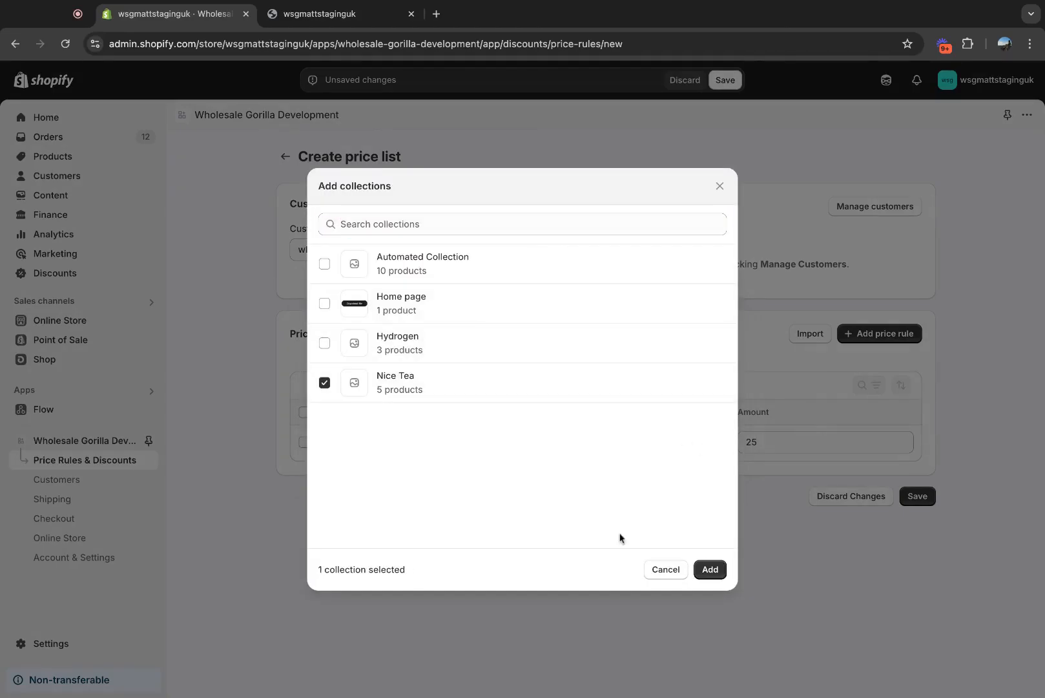
left_click(719, 575)
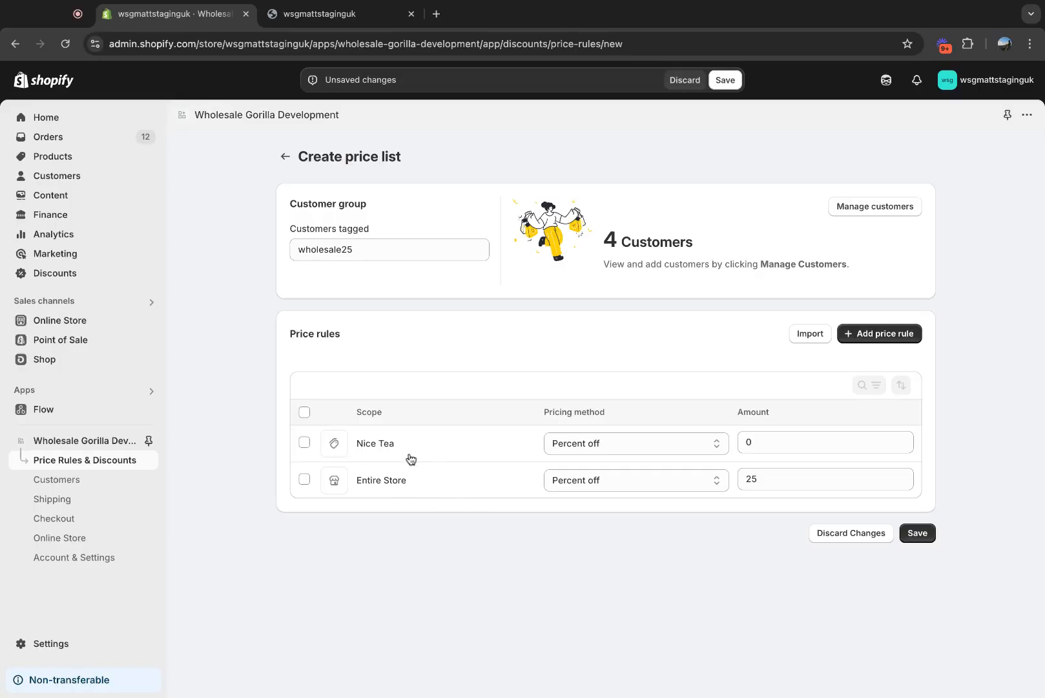
left_click(755, 445)
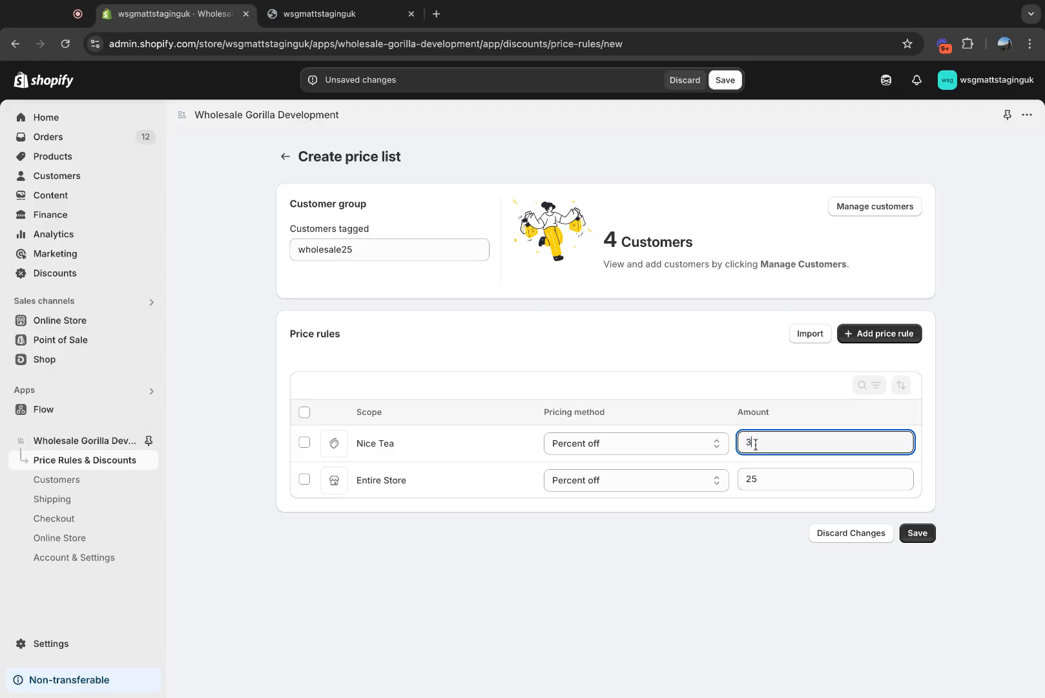
left_click(737, 523)
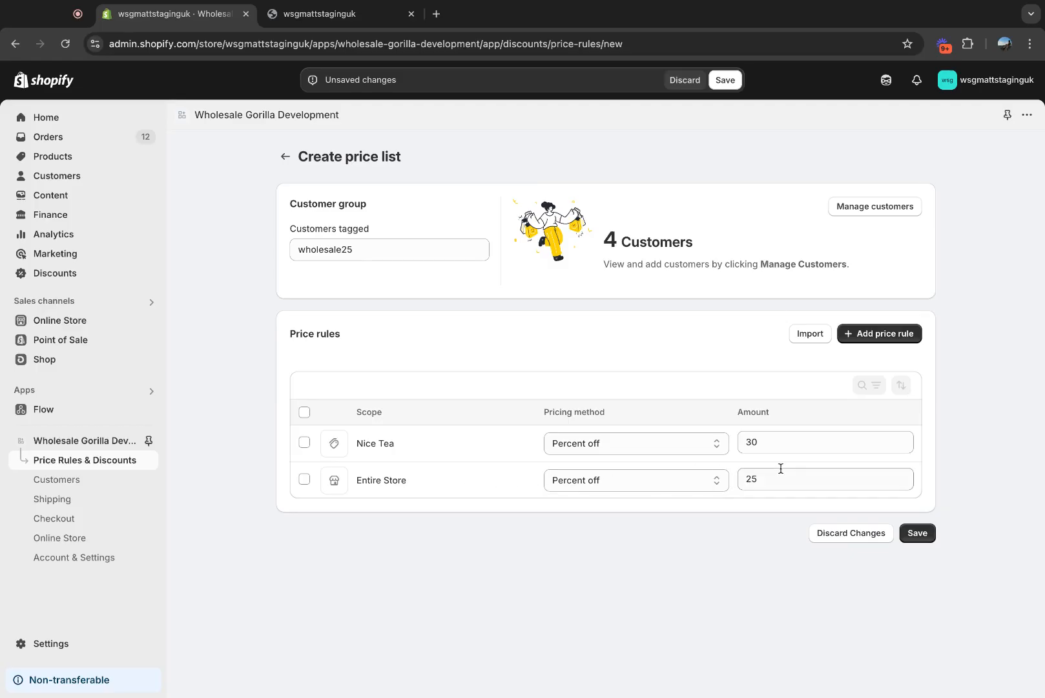
Step: Add product price rules for Amssa, Cmno Choimopoin and Crazy product©
left_click(866, 334)
left_click(359, 408)
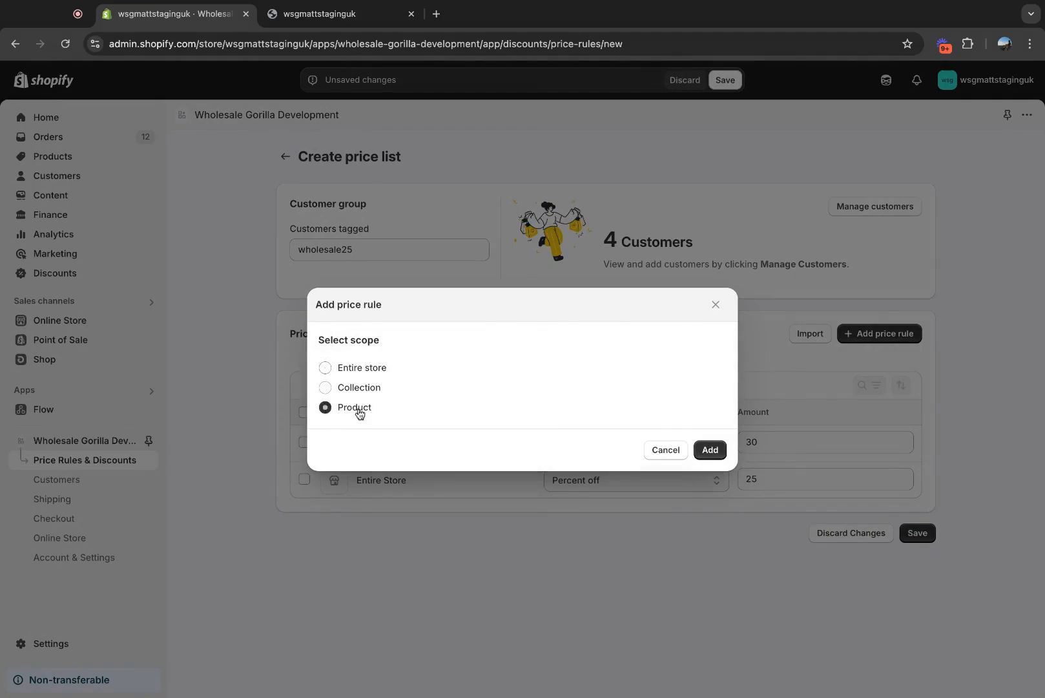
left_click(716, 454)
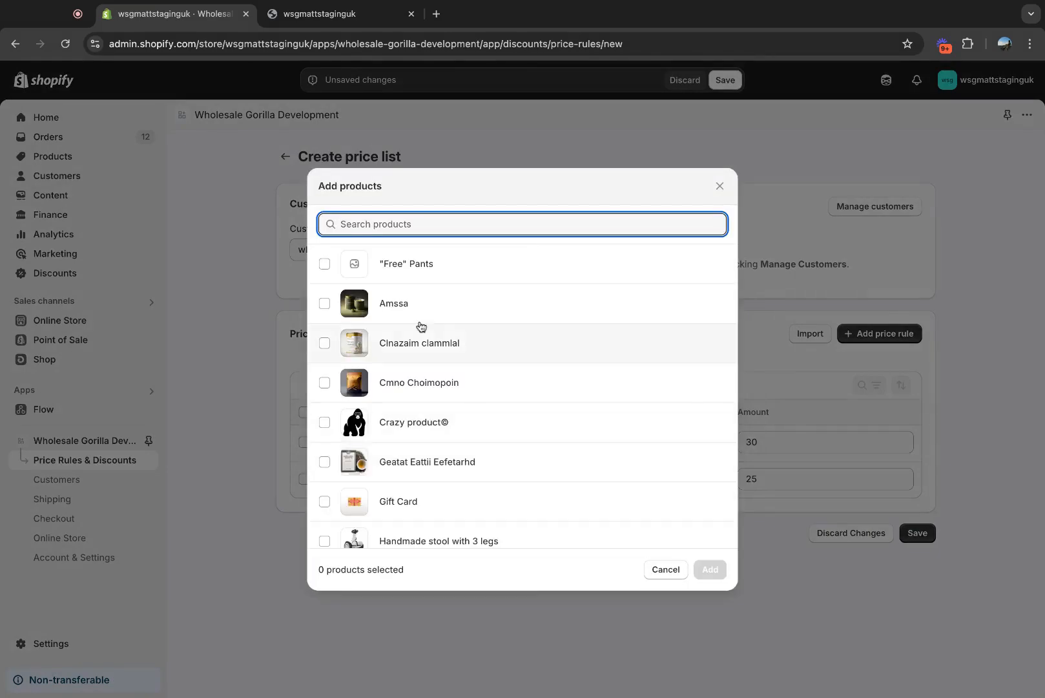
left_click(324, 304)
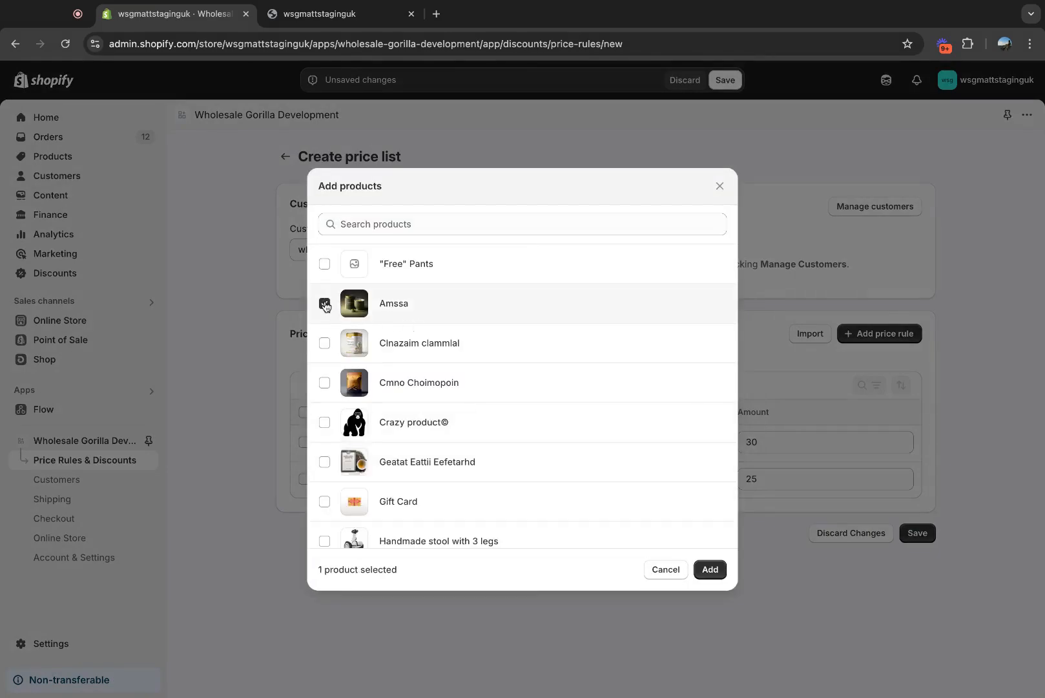
left_click(324, 383)
left_click(324, 421)
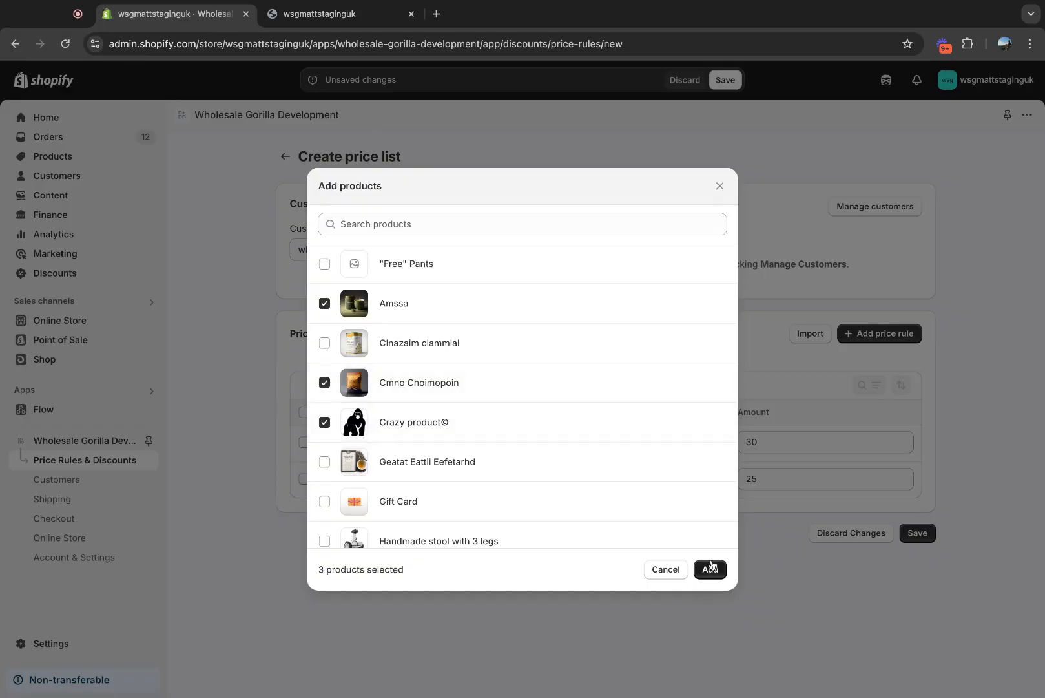
left_click(710, 570)
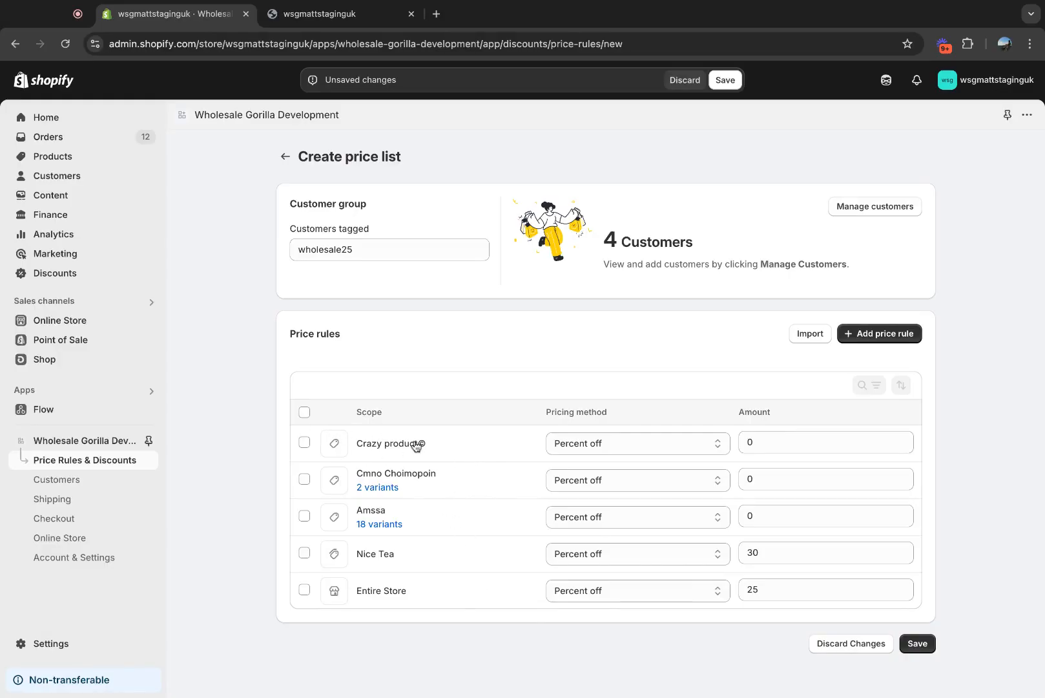
Step: Switch the Crazy product© rule to the Set price method with an amount of 8.50
left_click(638, 442)
left_click(631, 460)
left_click(774, 442)
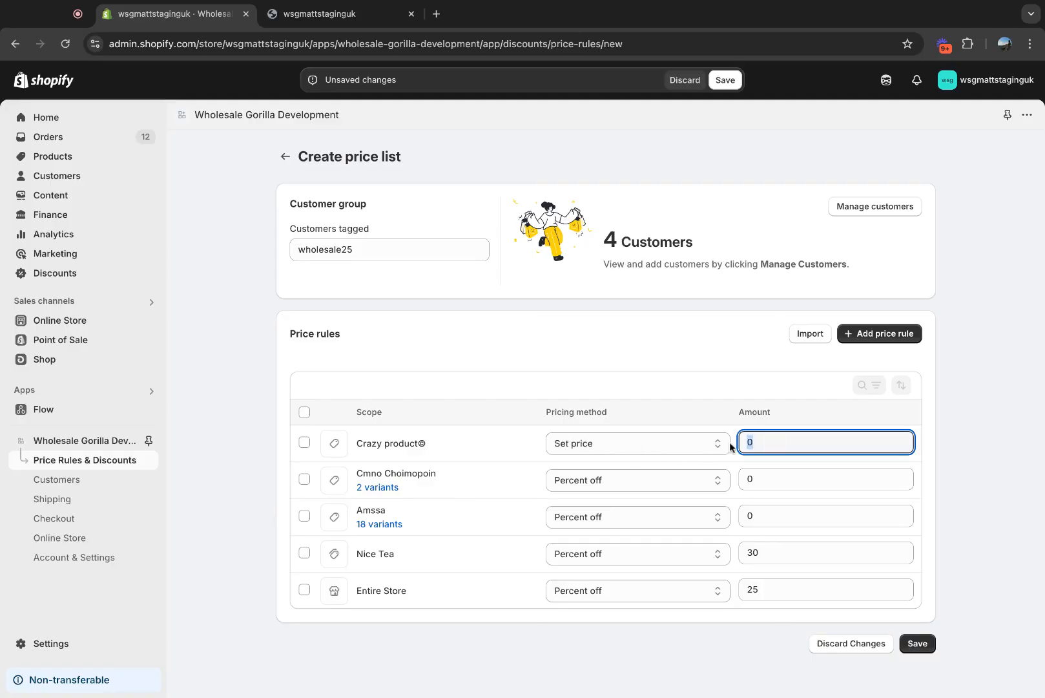
type("8.50")
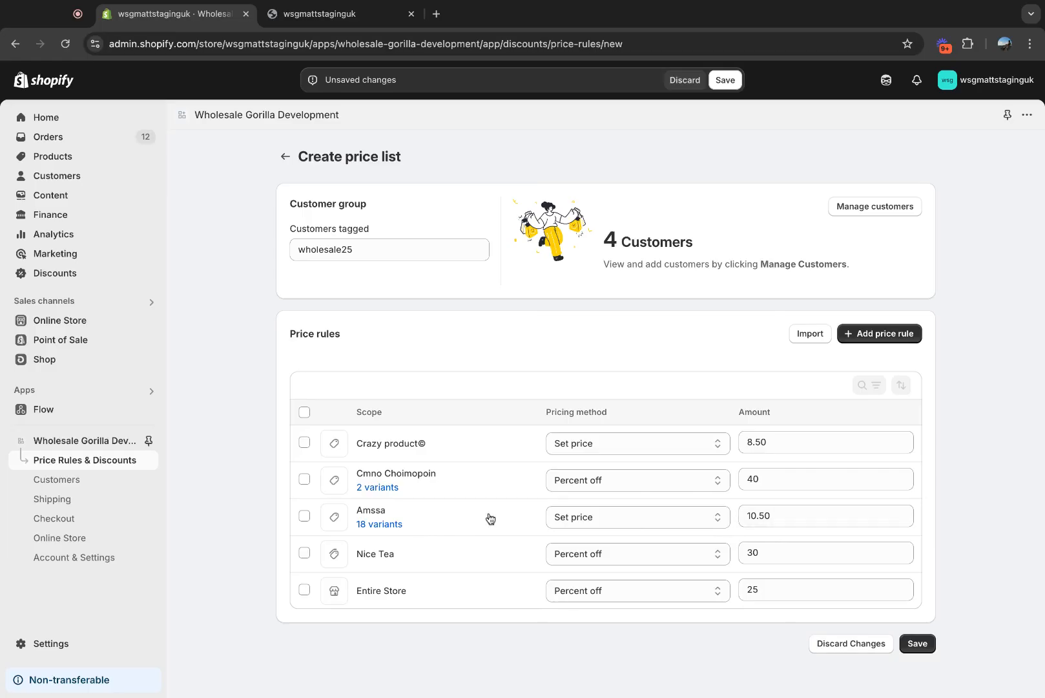
Step: Update Cmno Choimopoin's variant prices: a set price of £12.50 for 14 Servings and 33 percent off for 63 Servings
left_click(377, 487)
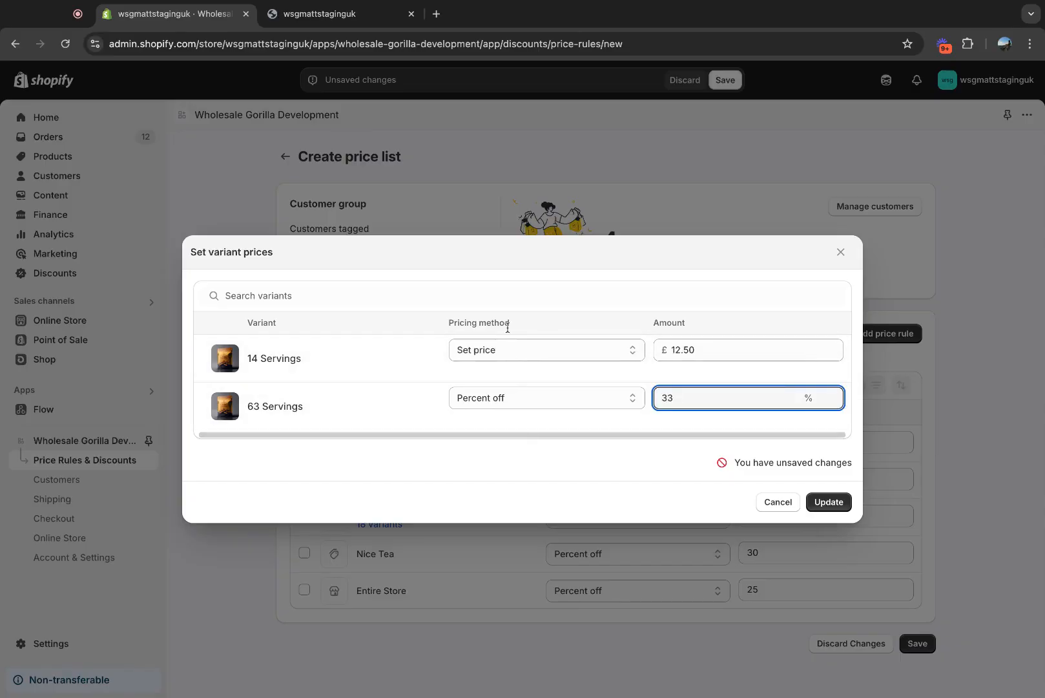
left_click(670, 462)
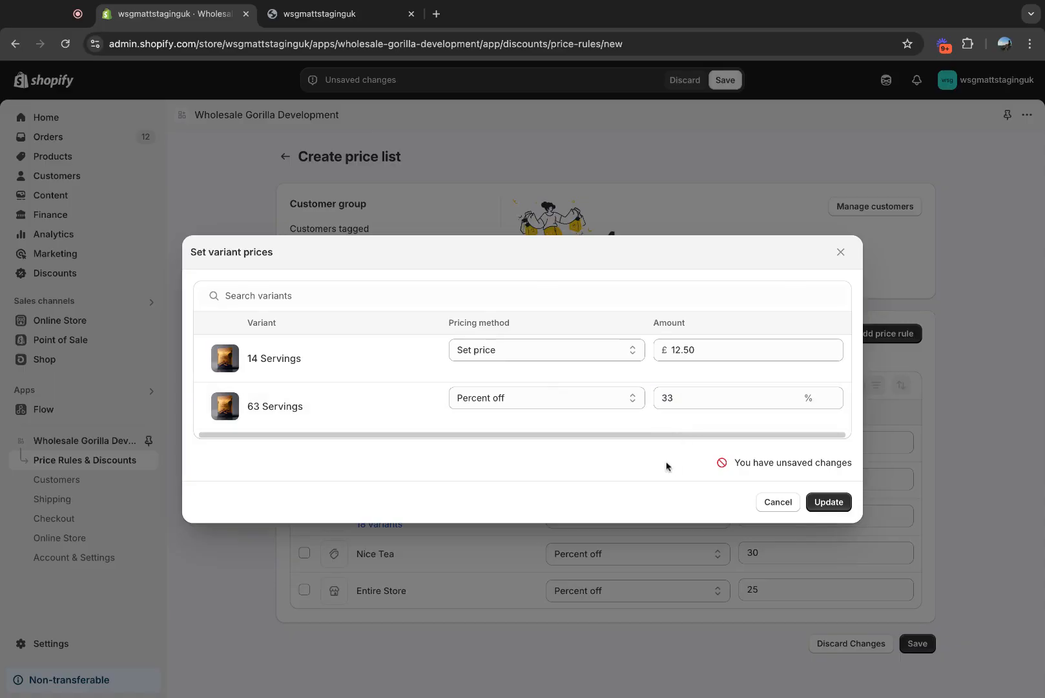
left_click(829, 502)
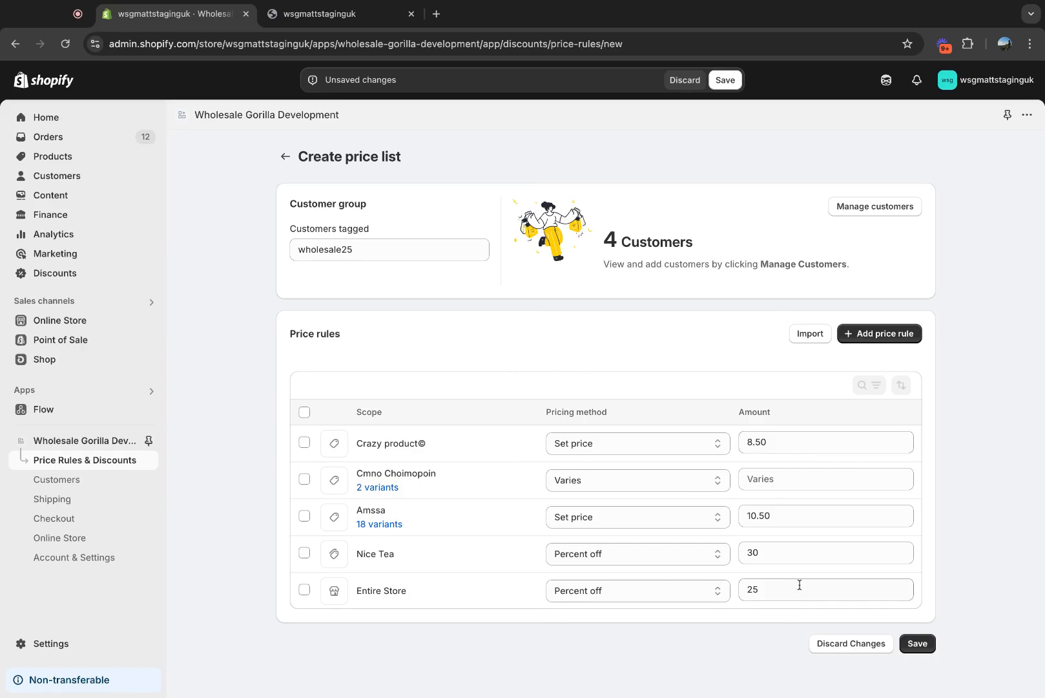
Step: Save the price list, return to the wholesale price lists and reopen the wholesale25 list
left_click(917, 644)
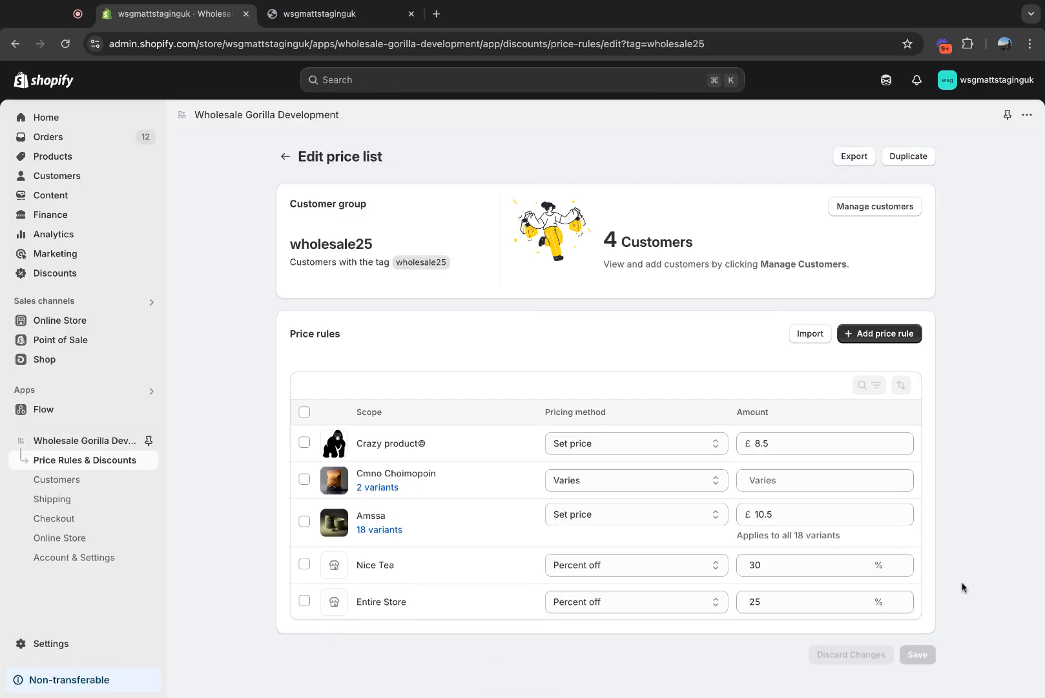
left_click(285, 156)
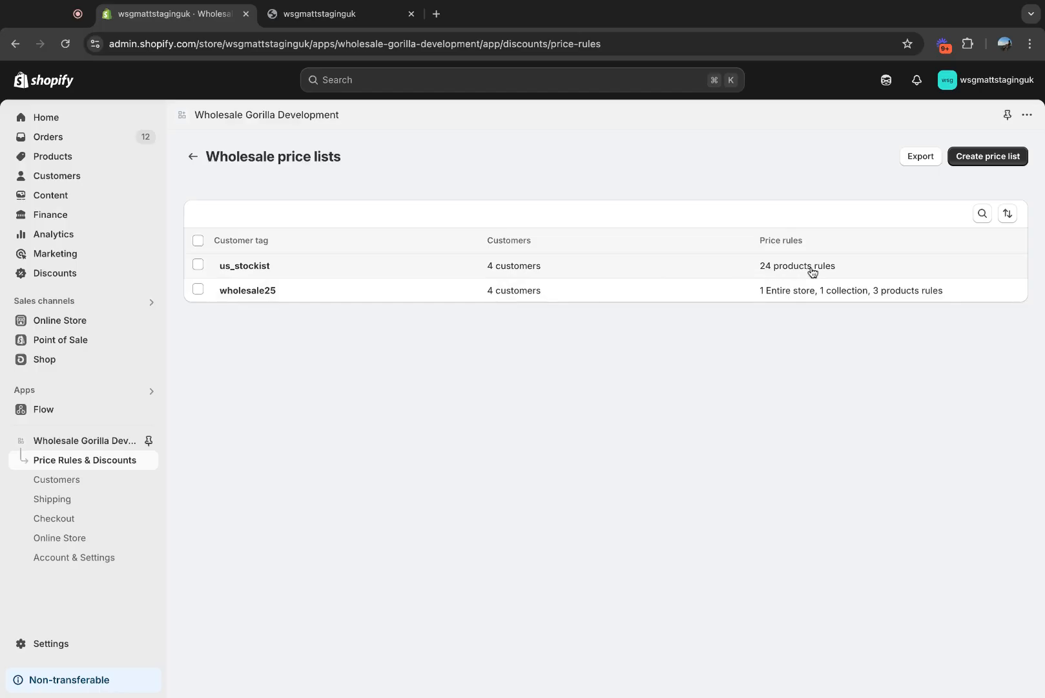
left_click(283, 292)
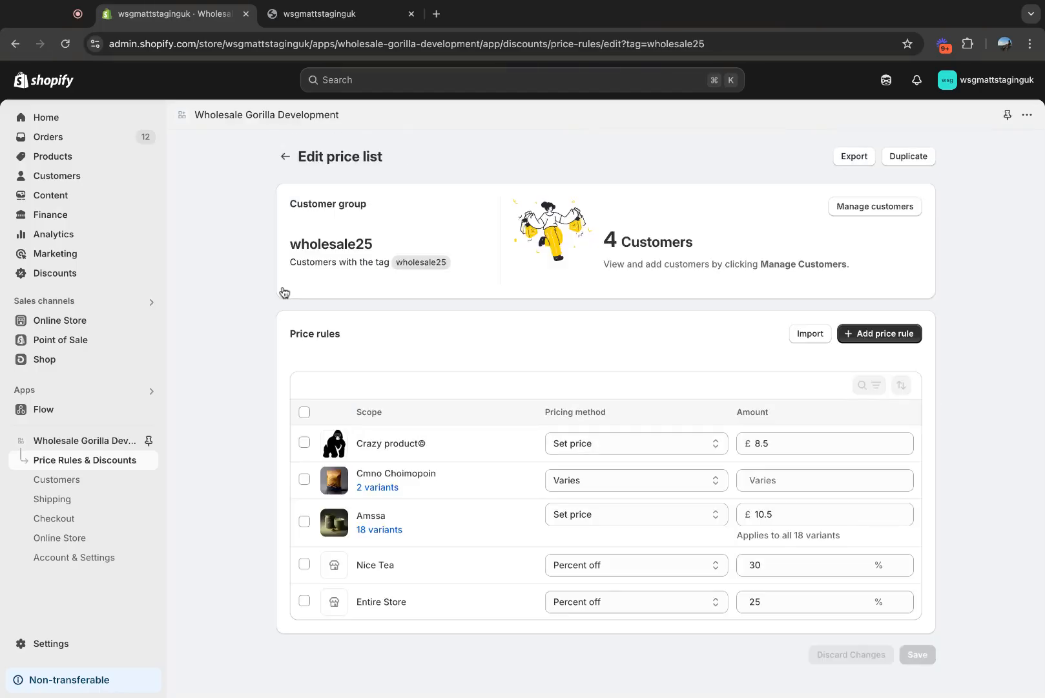